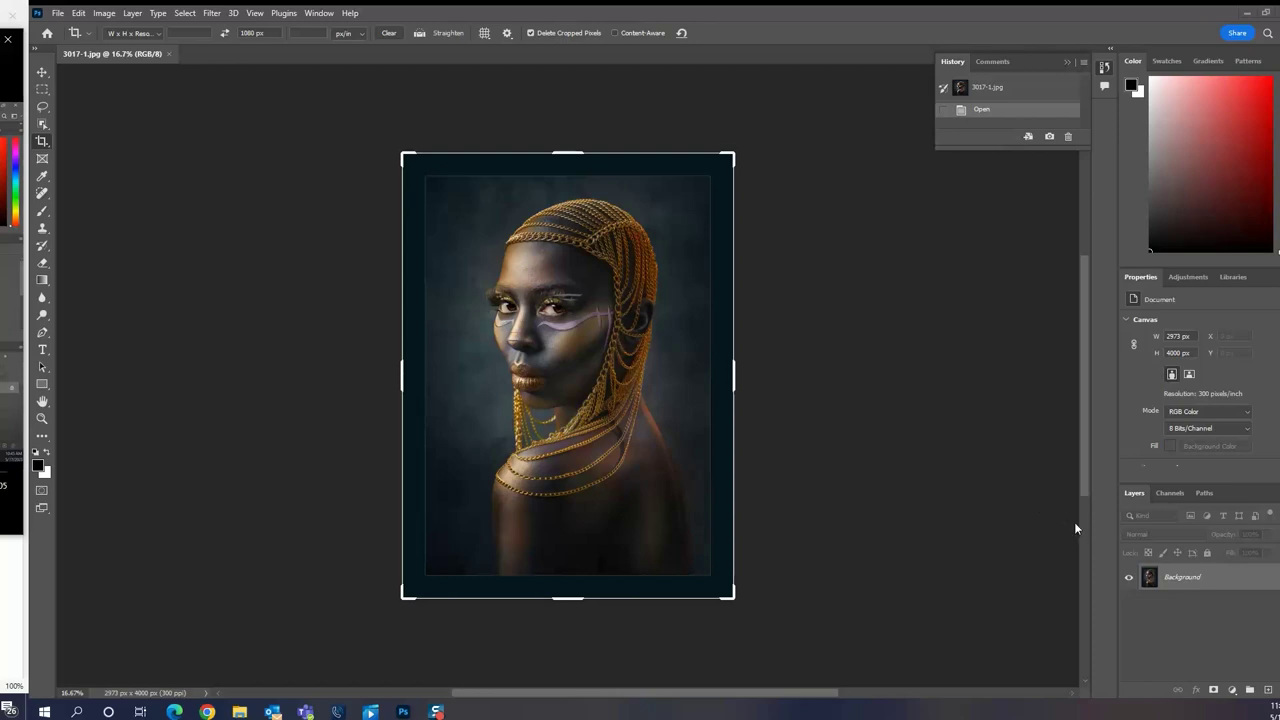
Resize the portrait proportionally by setting its height to 1080 px, giving 803 × 1080 px at 300 ppi
{"action": "left_click", "coordinate": [108, 14]}
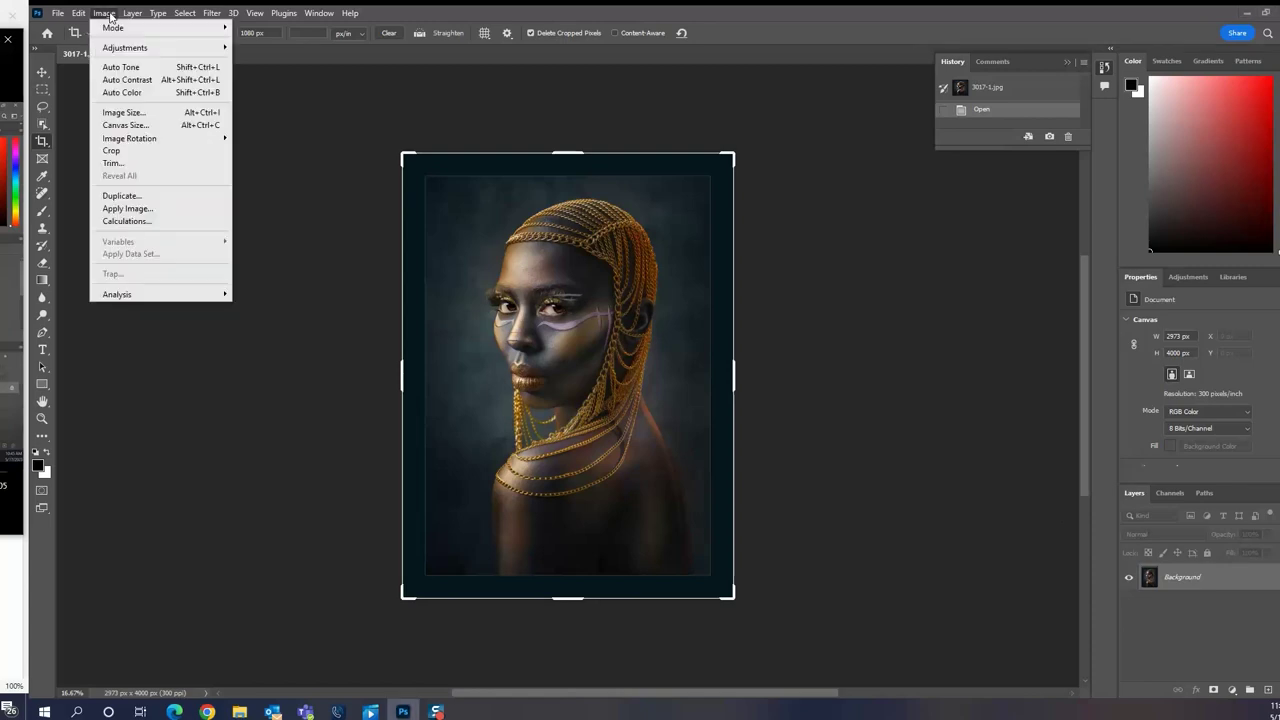
{"action": "left_click", "coordinate": [110, 113]}
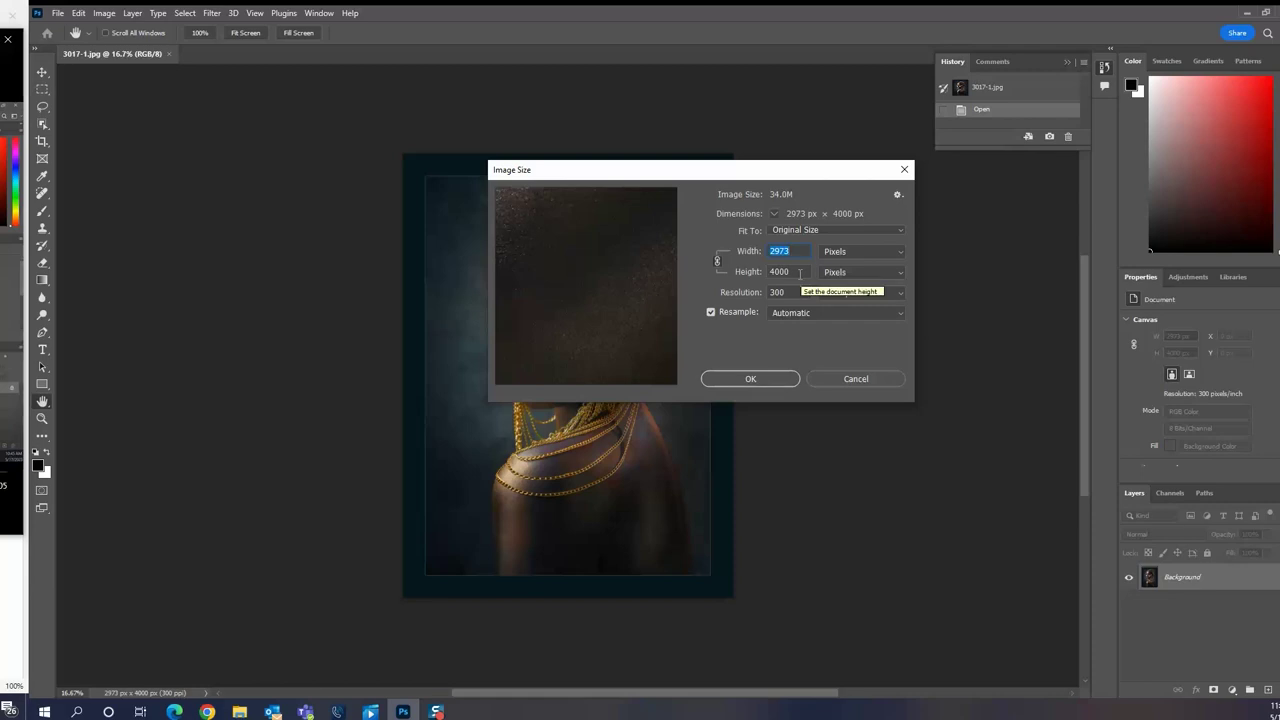
{"action": "left_click", "coordinate": [794, 272]}
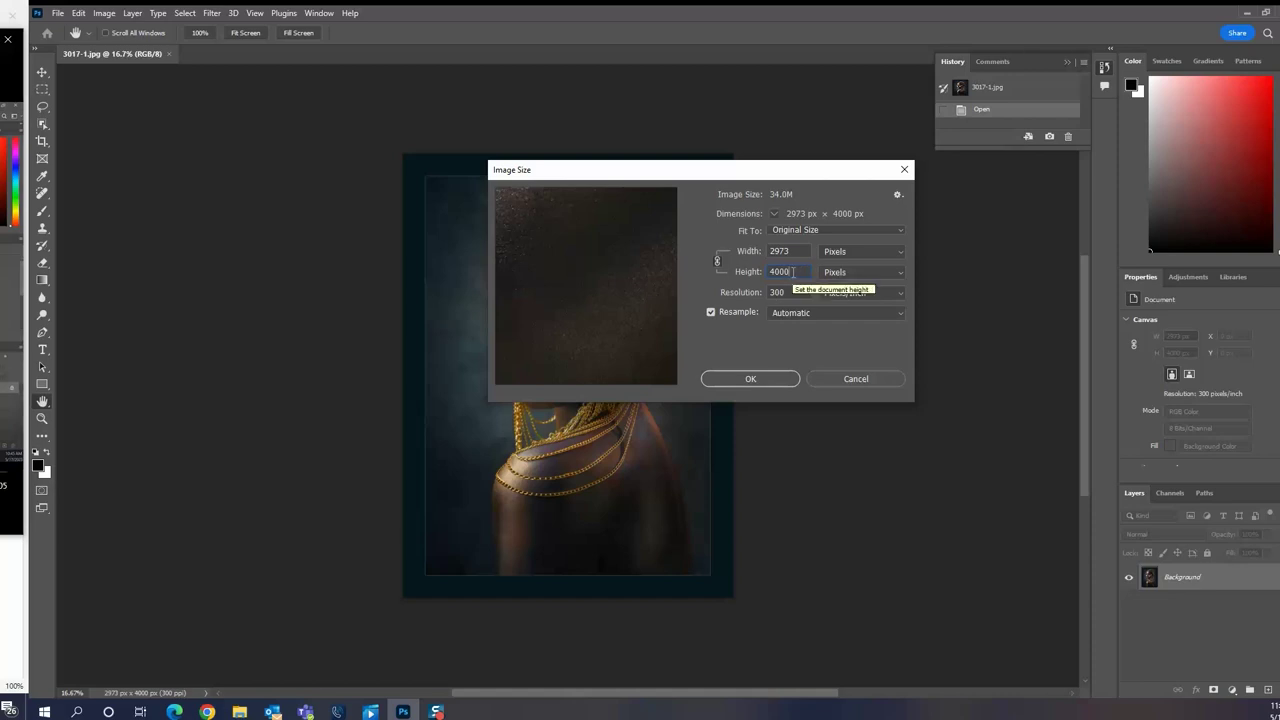
{"action": "left_click_drag", "start_coordinate": [793, 271], "coordinate": [766, 272]}
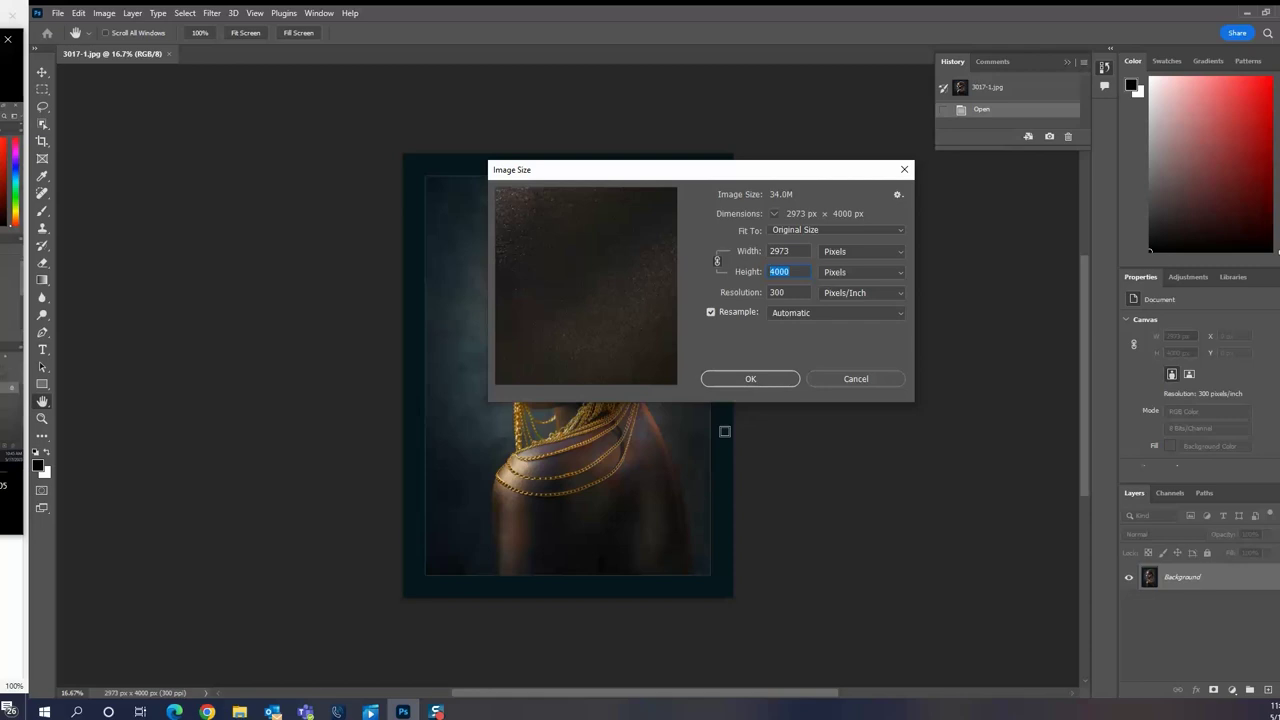
{"action": "type", "text": "10"}
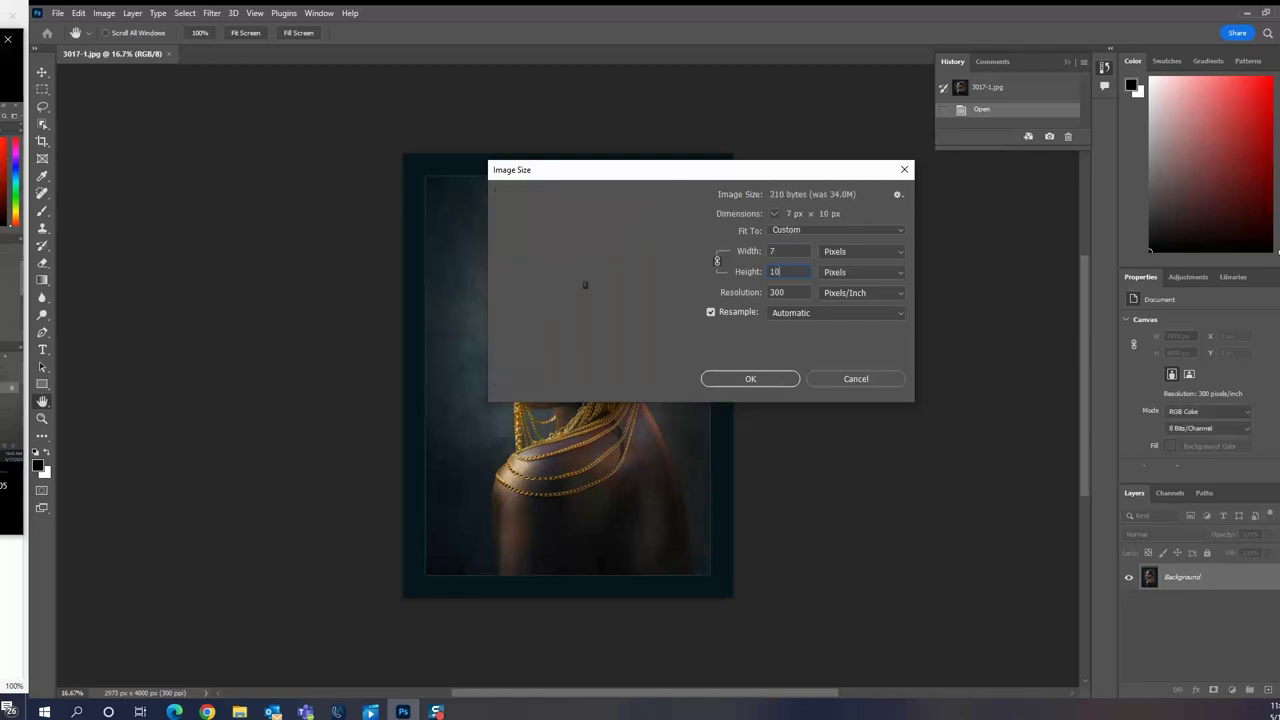
{"action": "type", "text": "80"}
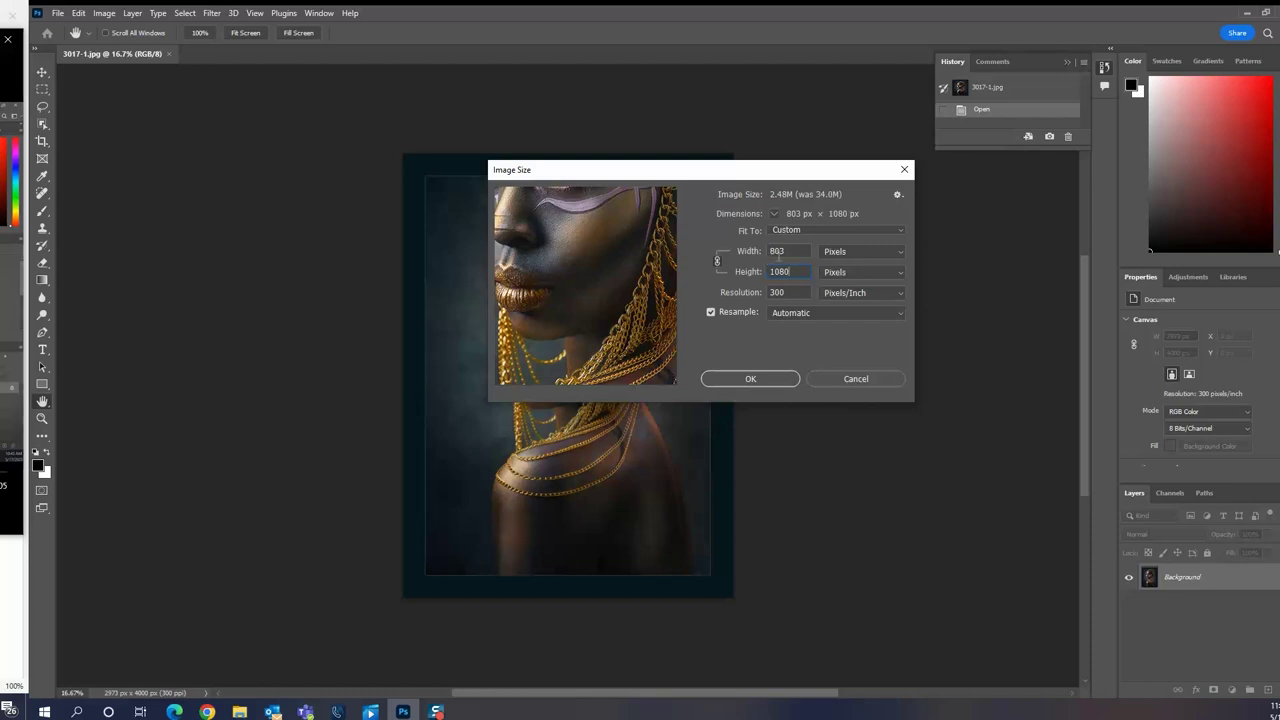
{"action": "left_click", "coordinate": [751, 379]}
{"action": "left_click", "coordinate": [756, 390]}
{"action": "key", "text": "c"}
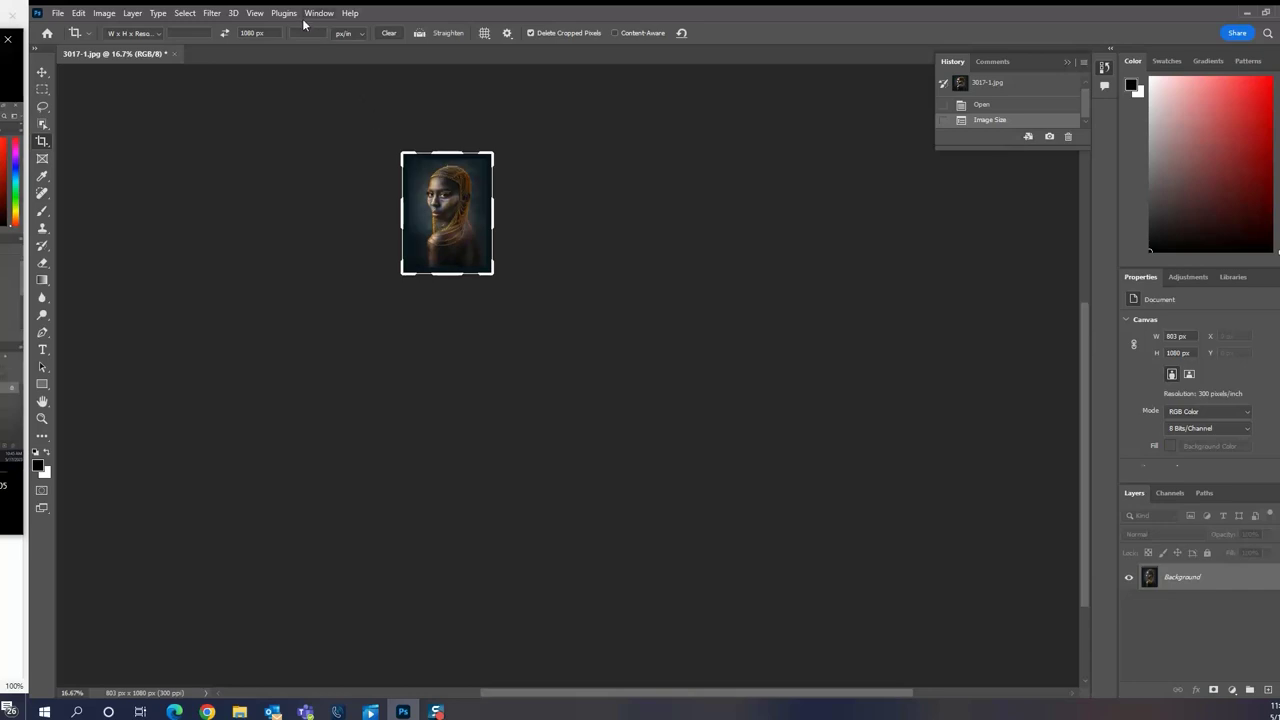
View the portrait at 100%, fit it on screen and return to 100%, then revert to the original 2973 × 4000 state
{"action": "left_click", "coordinate": [253, 13]}
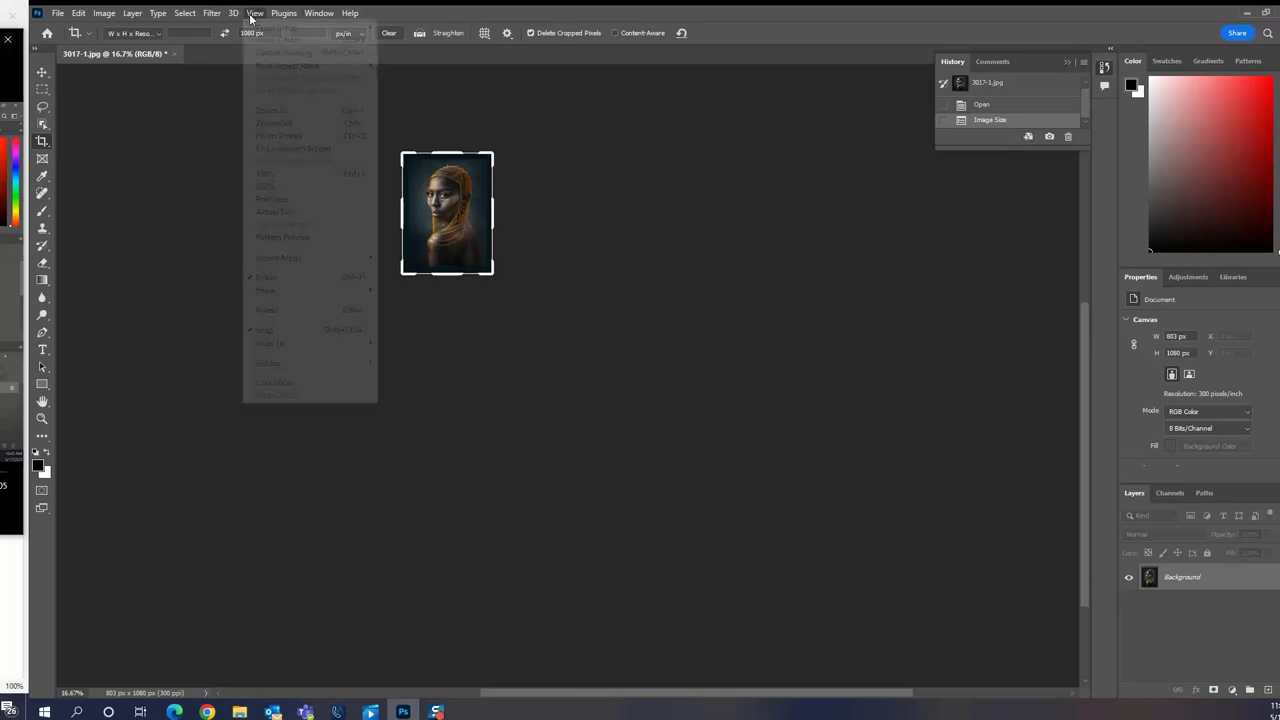
{"action": "left_click", "coordinate": [258, 174]}
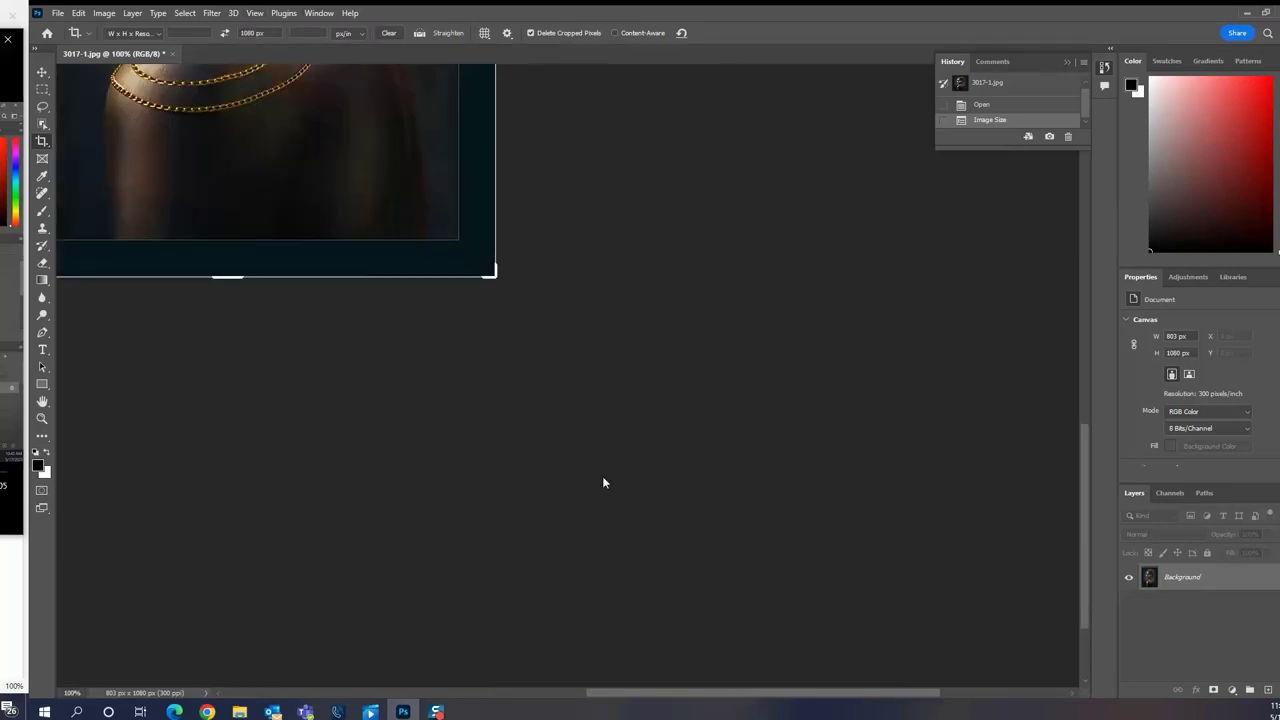
{"action": "key", "text": "ctrl+0"}
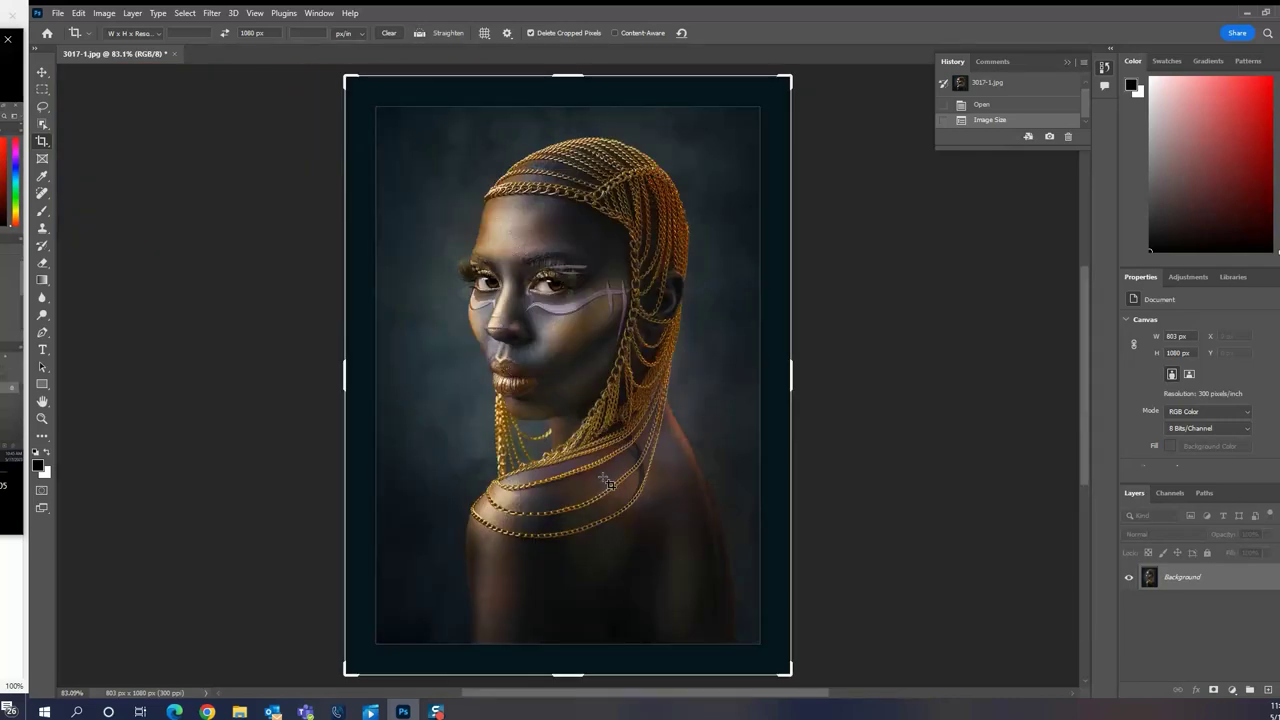
{"action": "key", "text": "ctrl+1"}
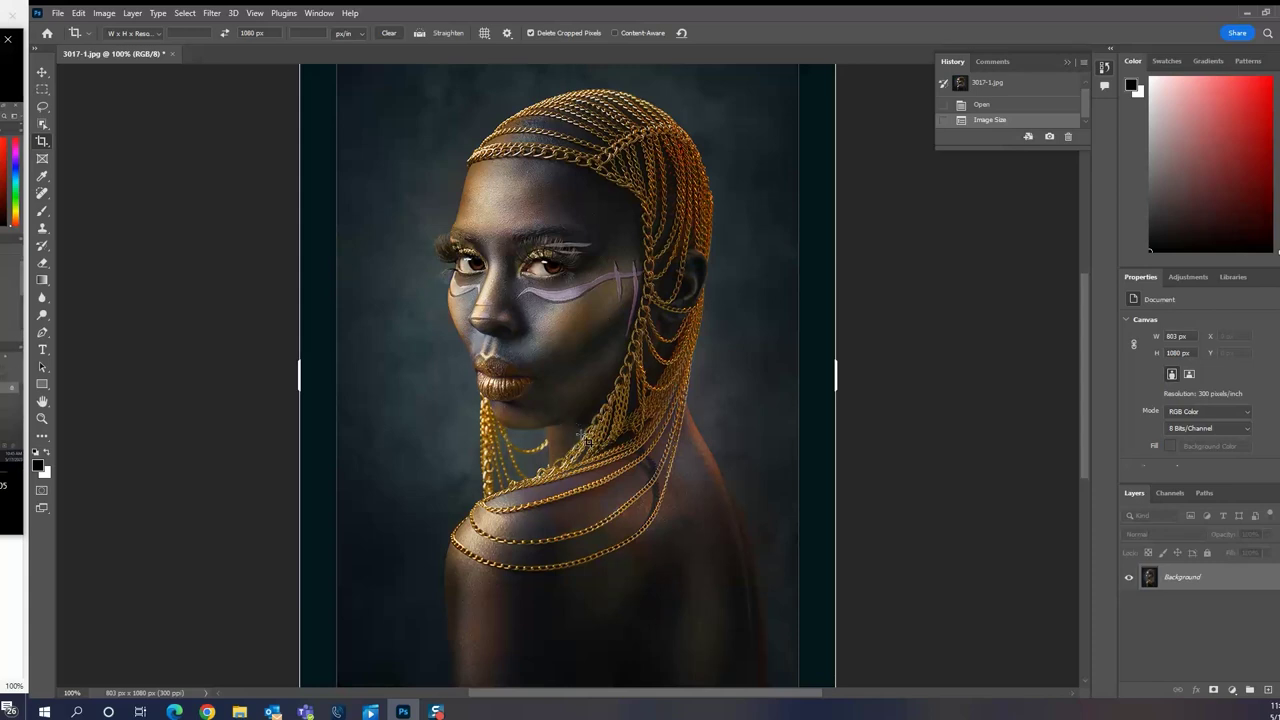
{"action": "left_click", "coordinate": [977, 86]}
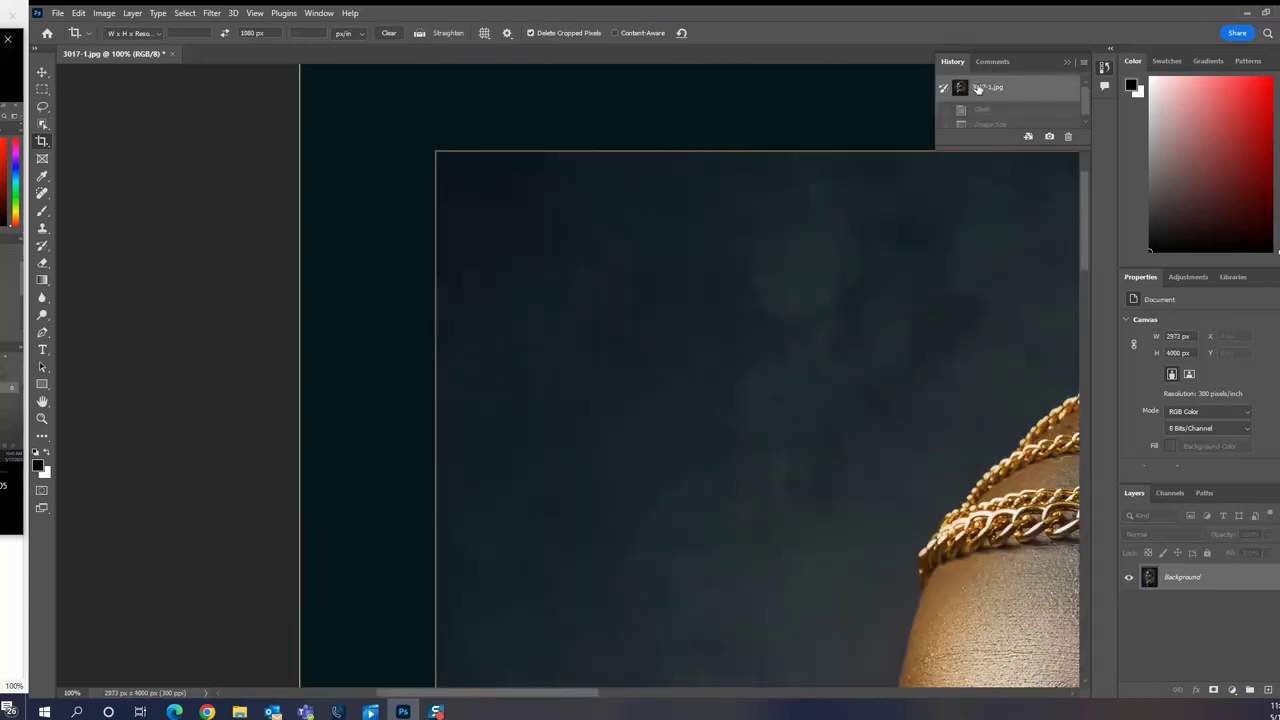
Crop the fitted portrait to 803 × 1080 px at 300 ppi using the W x H x Resolution crop preset
{"action": "key", "text": "ctrl+0"}
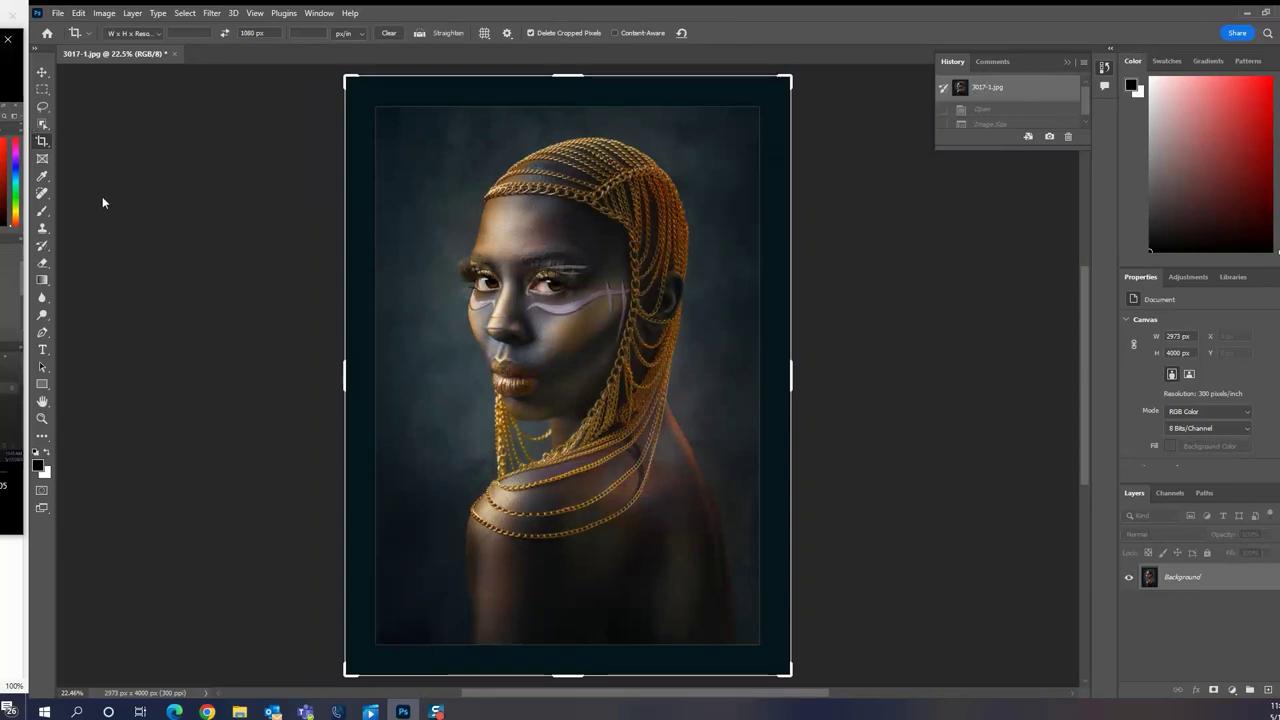
{"action": "left_click", "coordinate": [157, 32]}
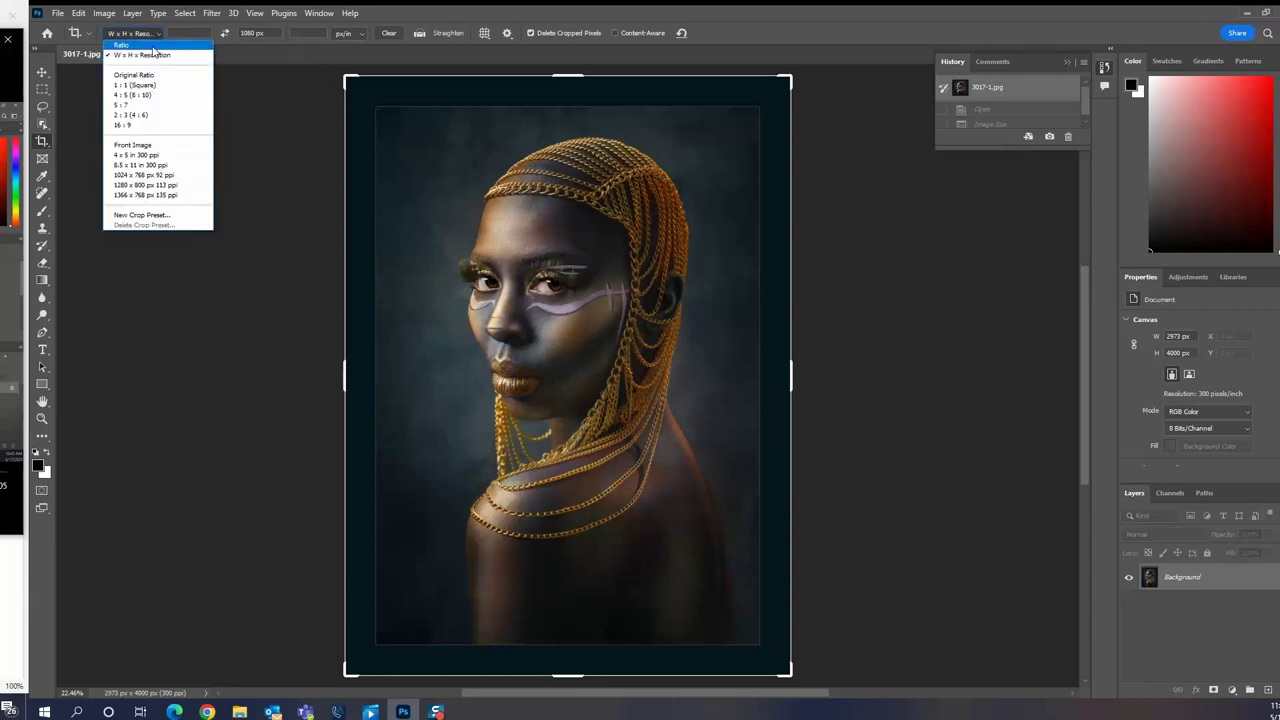
{"action": "left_click", "coordinate": [153, 48]}
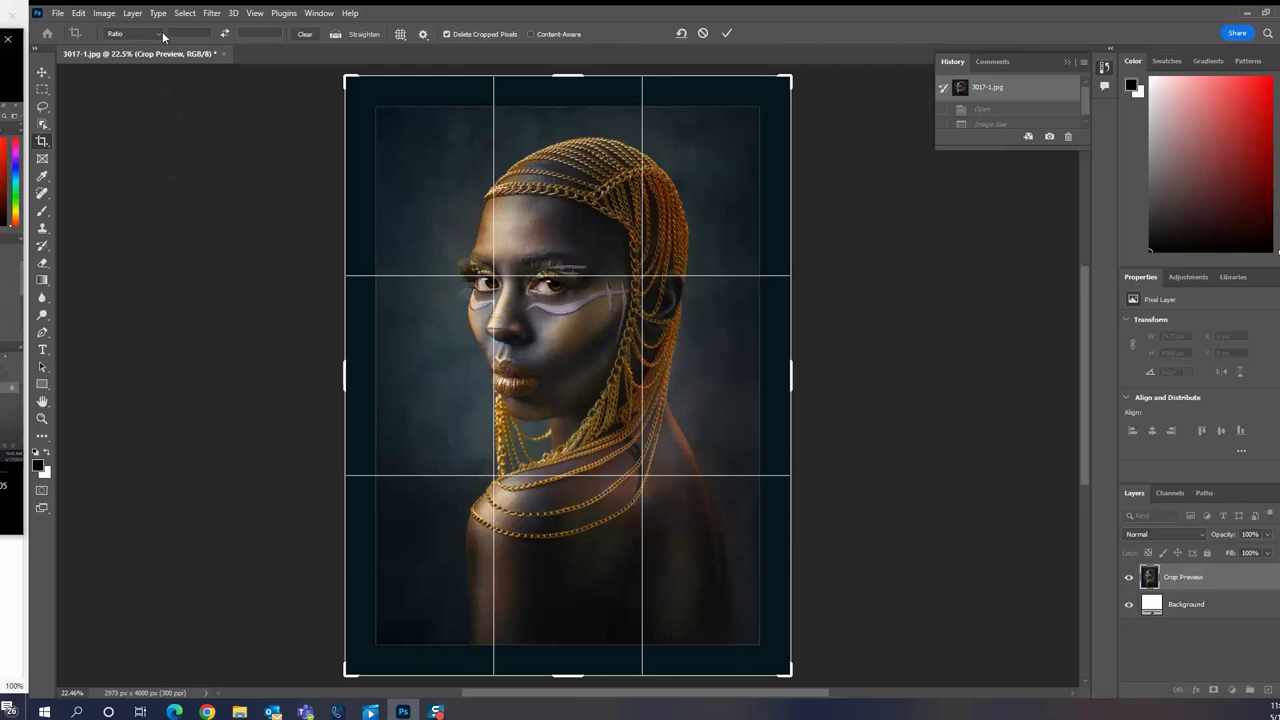
{"action": "left_click", "coordinate": [162, 34]}
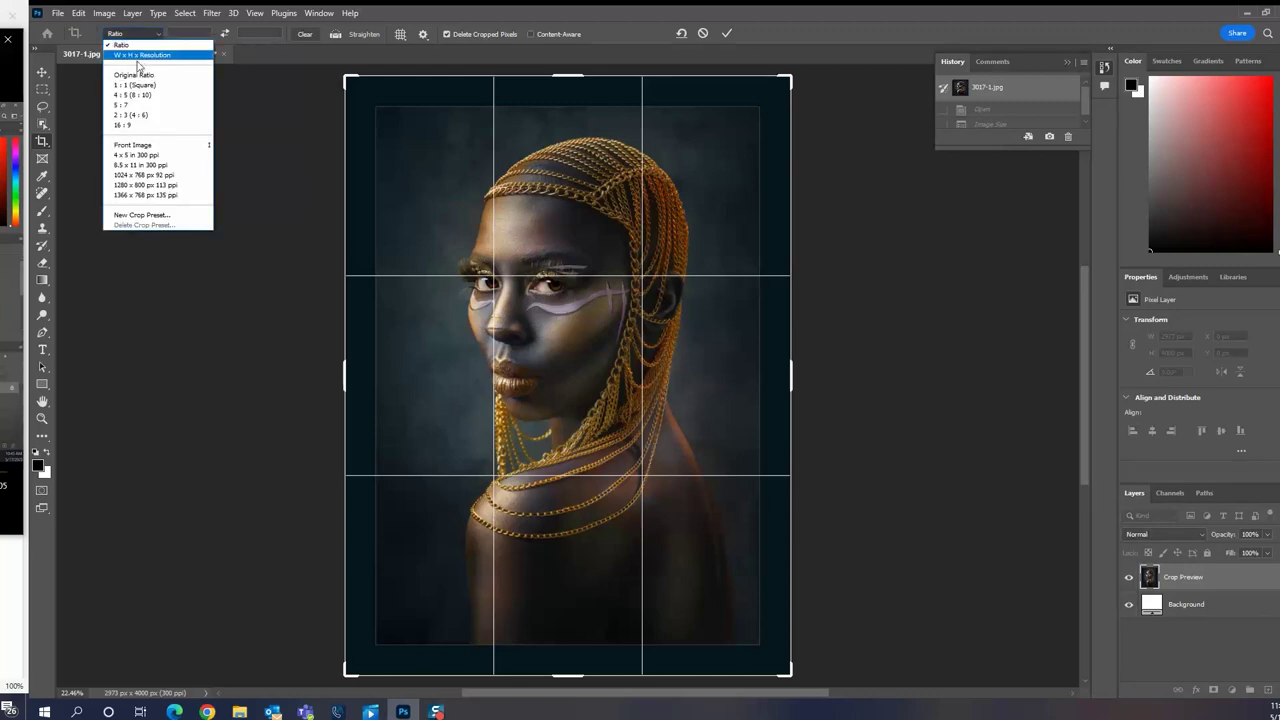
{"action": "left_click", "coordinate": [151, 56]}
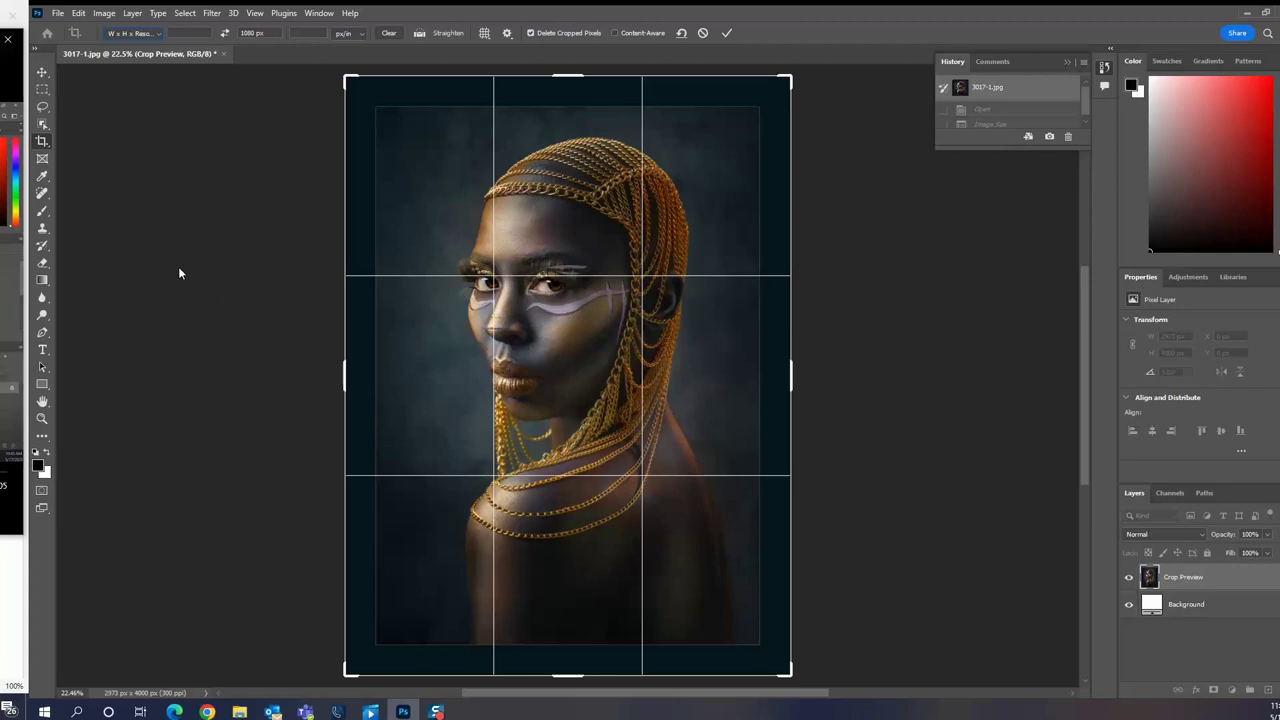
{"action": "key", "text": "Return"}
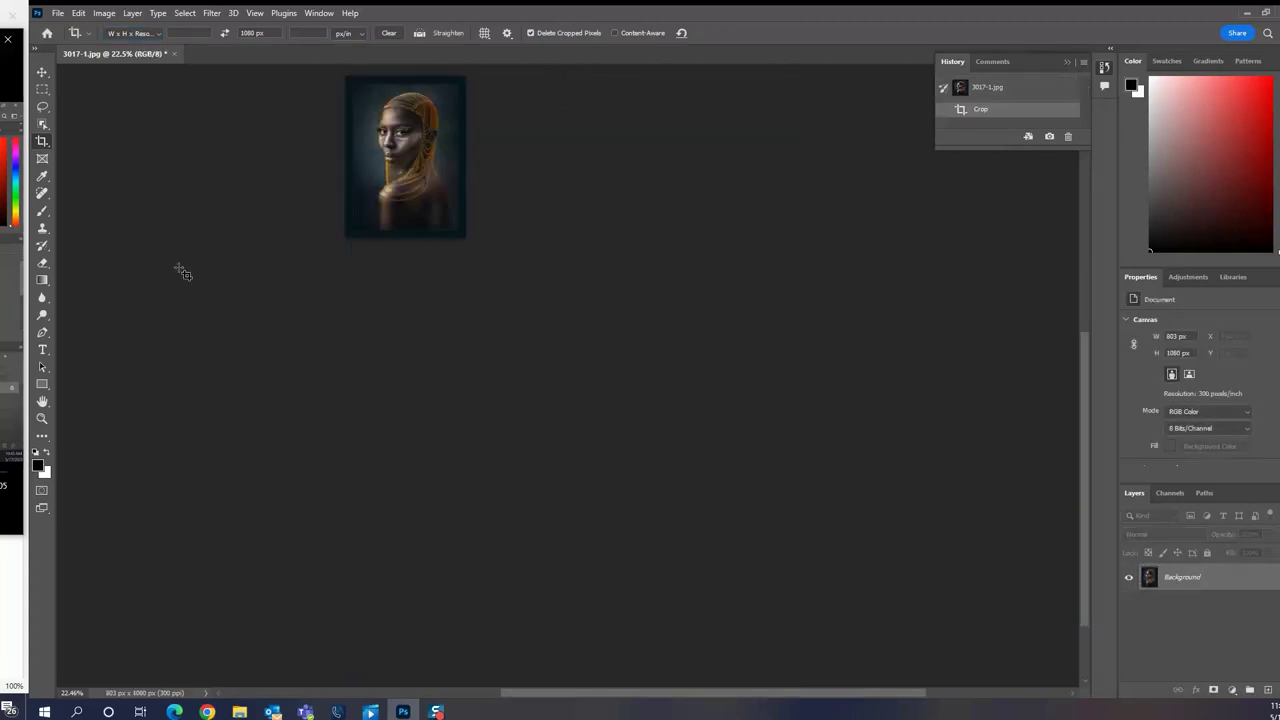
Confirm in Image Size that the portrait is 803 × 1080 px at 300 ppi, then view it at 100%
{"action": "left_click", "coordinate": [117, 17]}
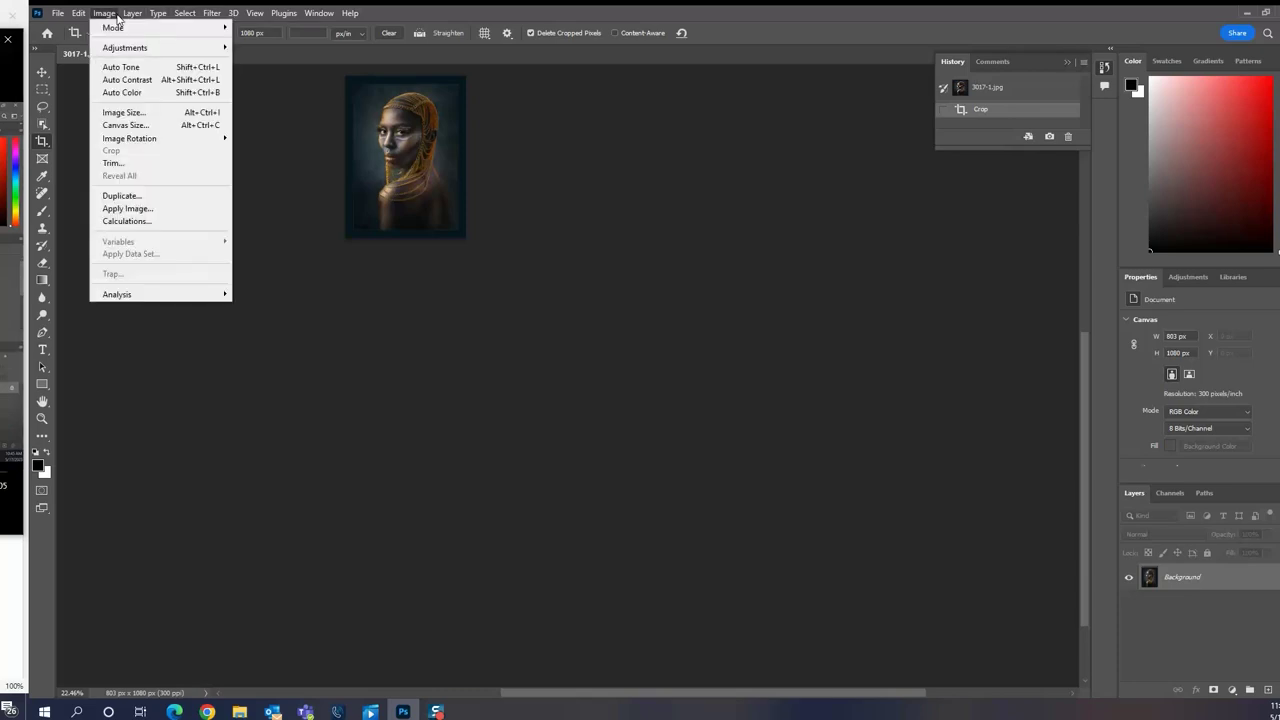
{"action": "left_click", "coordinate": [120, 112]}
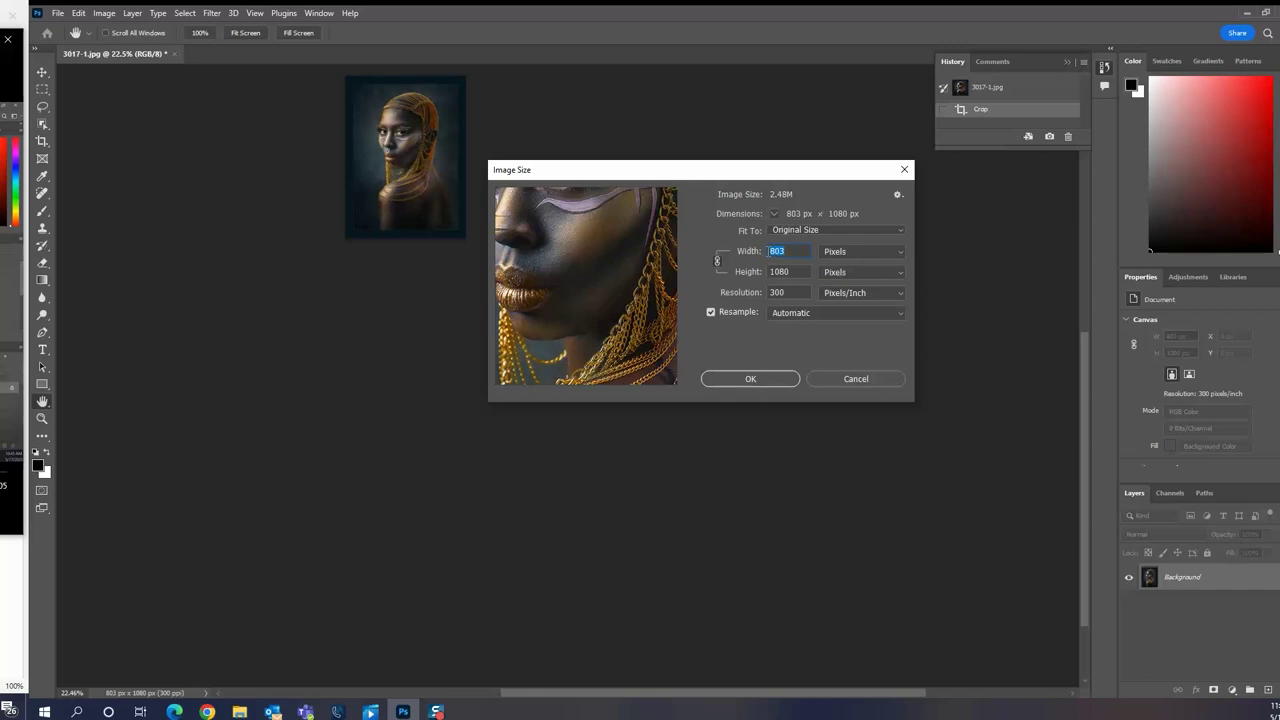
{"action": "left_click", "coordinate": [768, 382]}
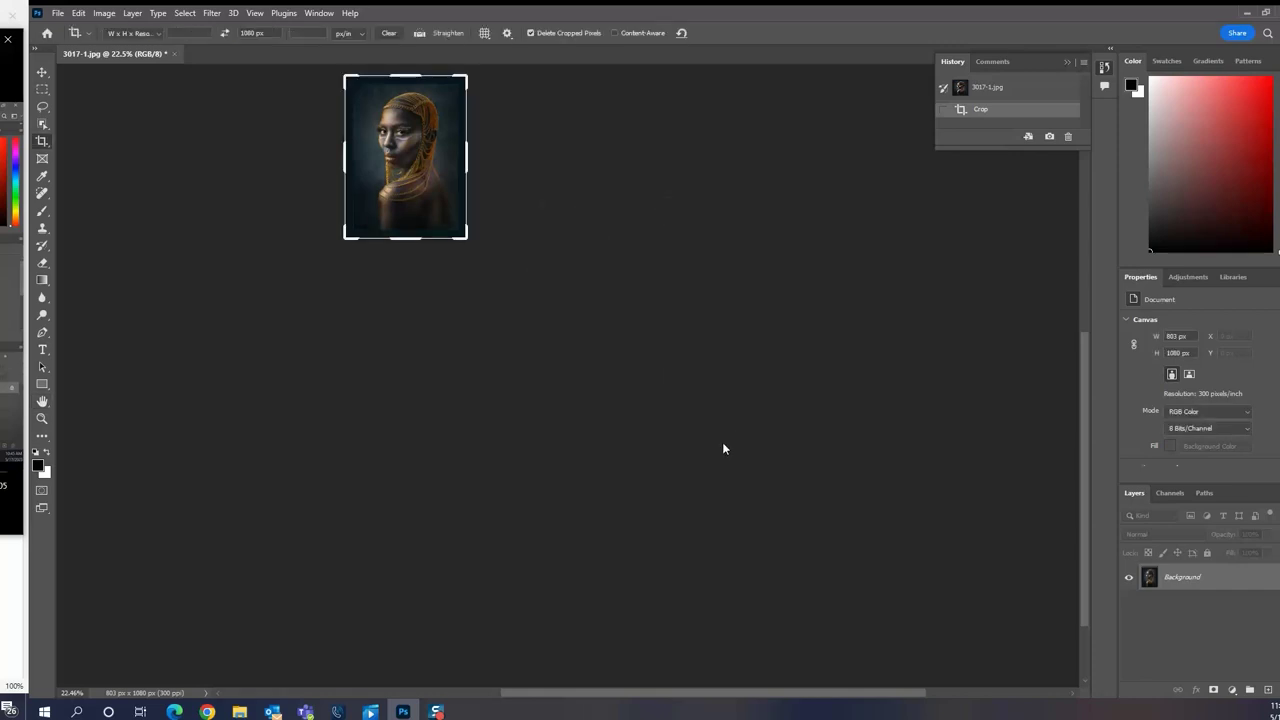
{"action": "key", "text": "ctrl+0"}
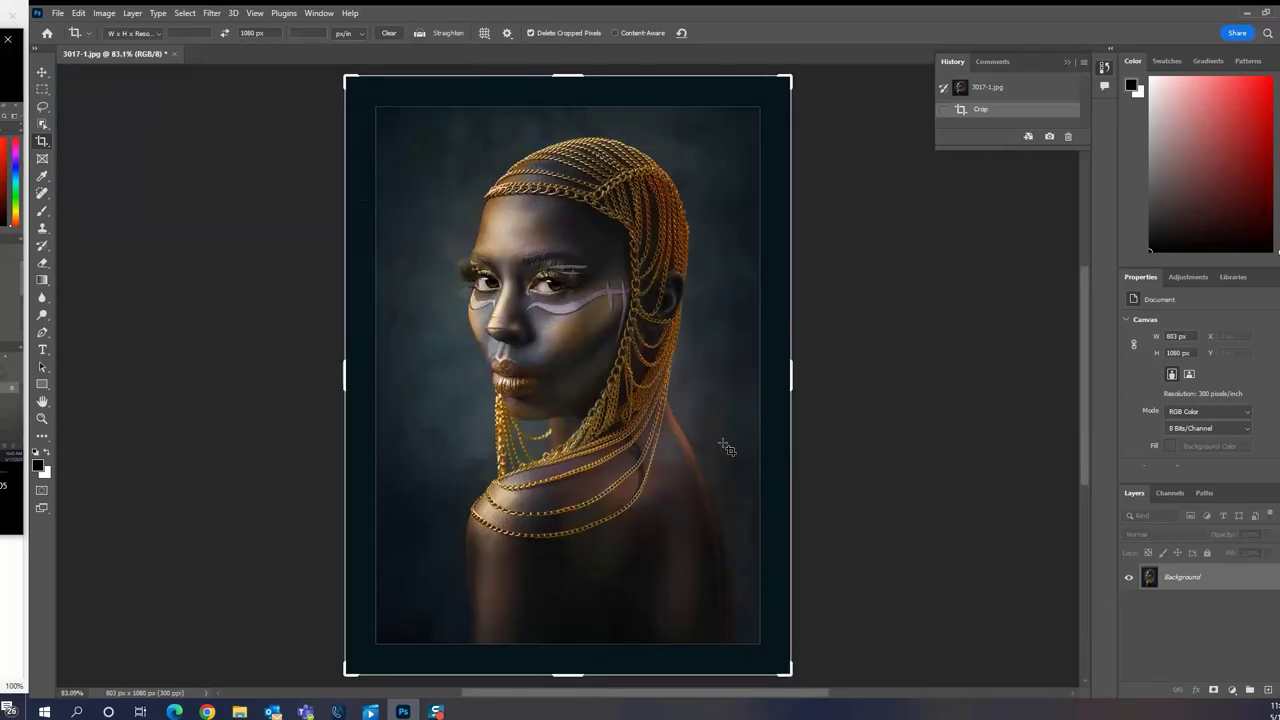
{"action": "key", "text": "ctrl+1"}
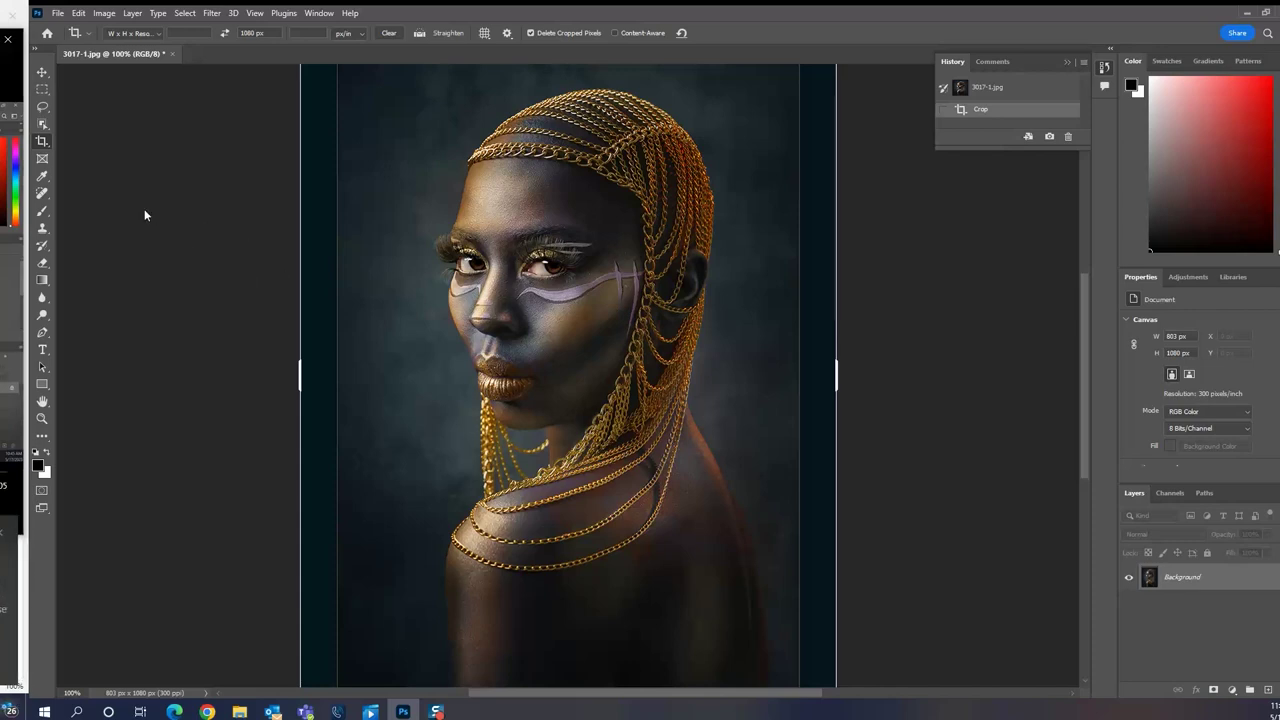
Save the portrait as a JPEG named 'Test'
{"action": "left_click", "coordinate": [59, 13]}
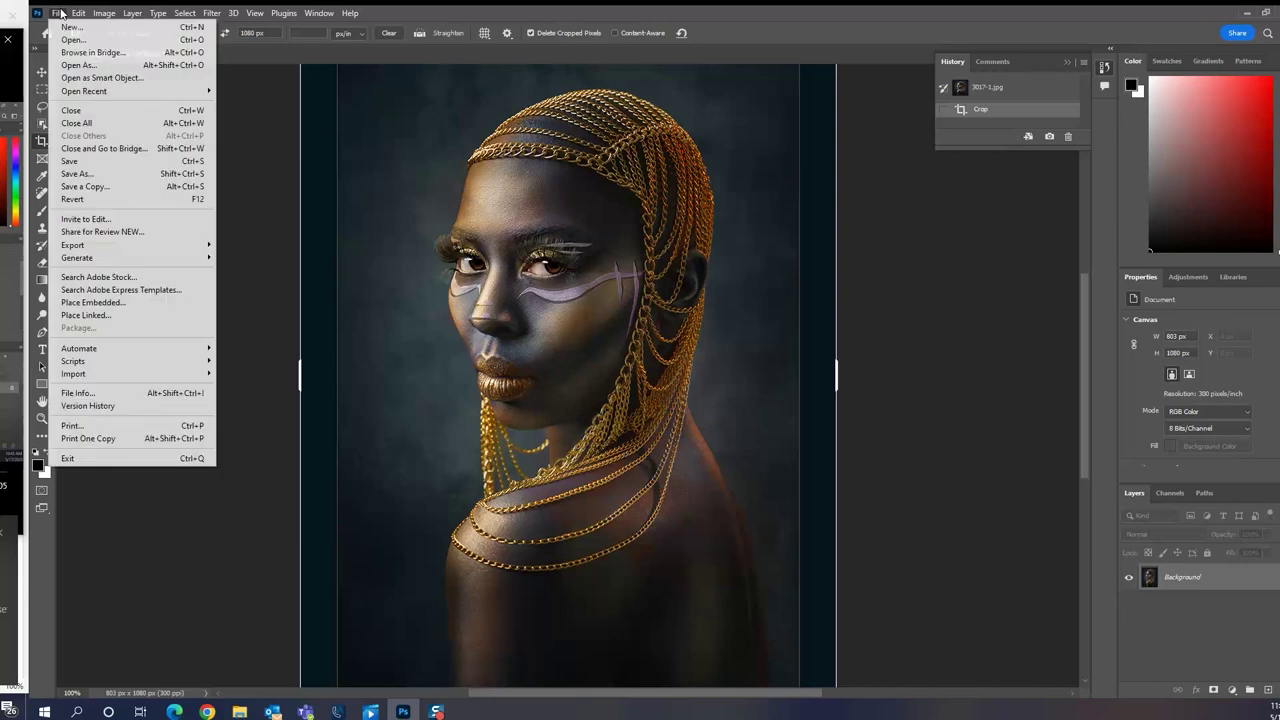
{"action": "left_click", "coordinate": [81, 176]}
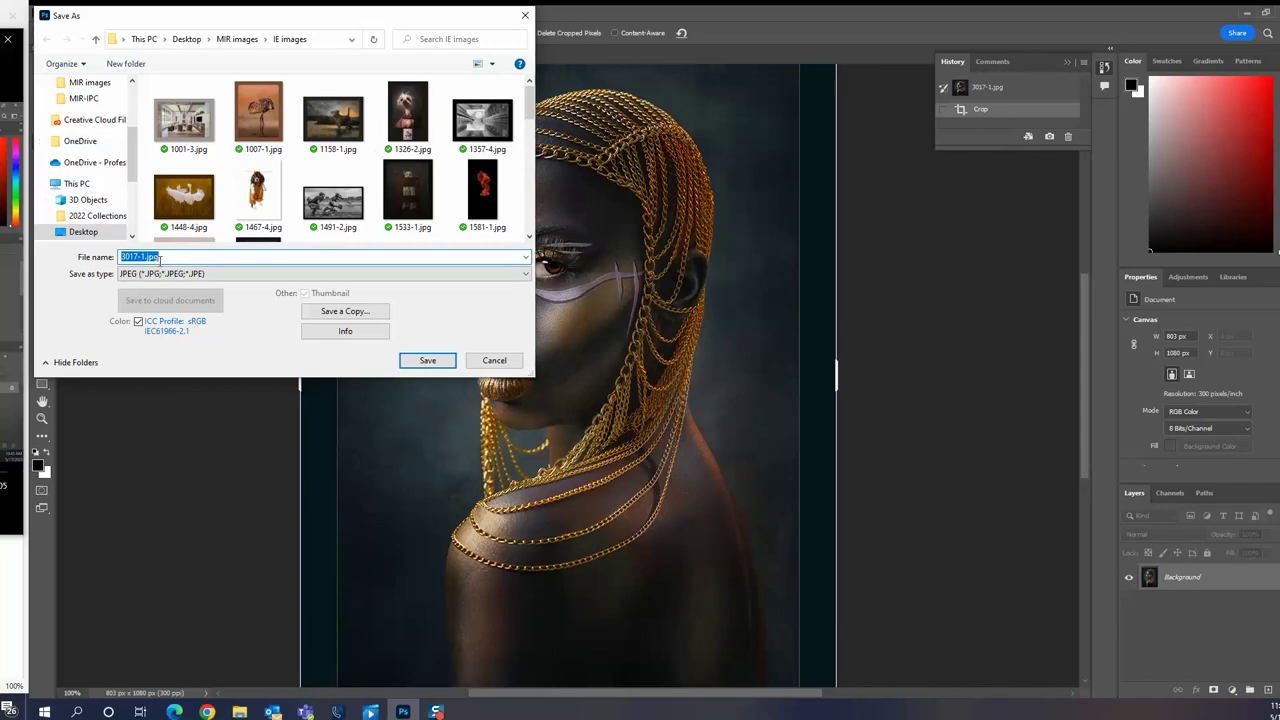
{"action": "type", "text": "Test"}
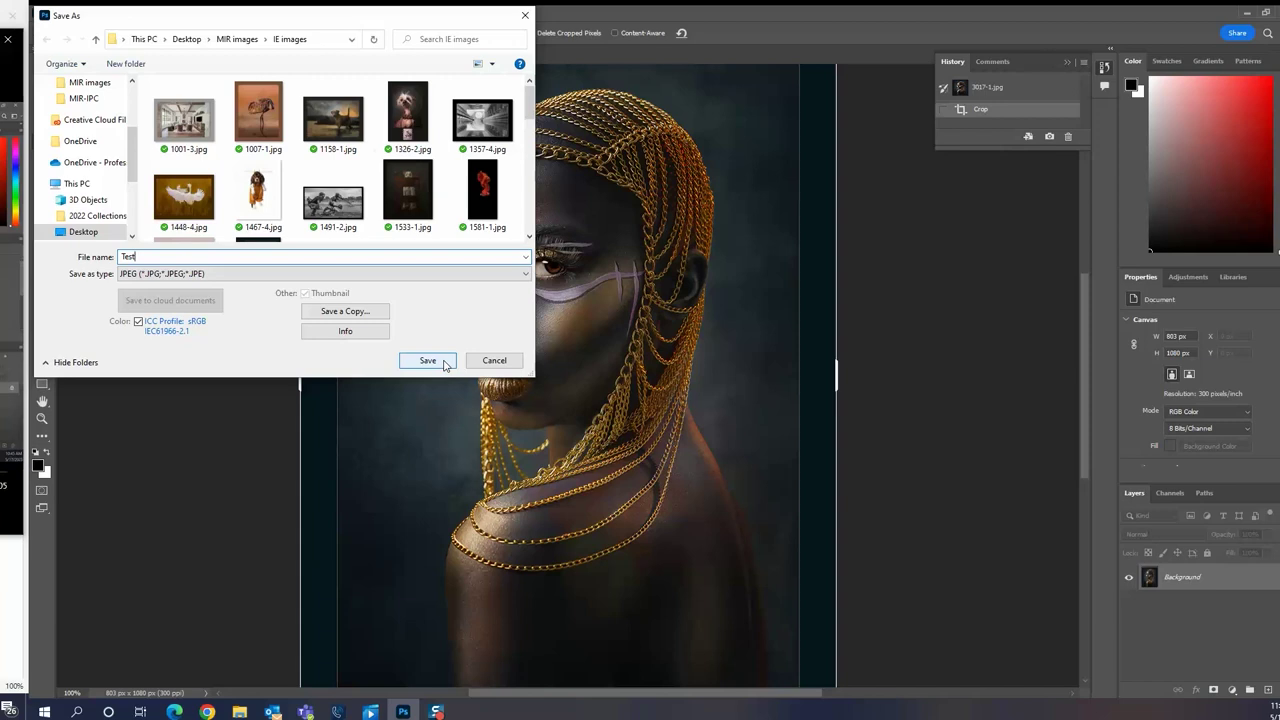
{"action": "left_click", "coordinate": [428, 360]}
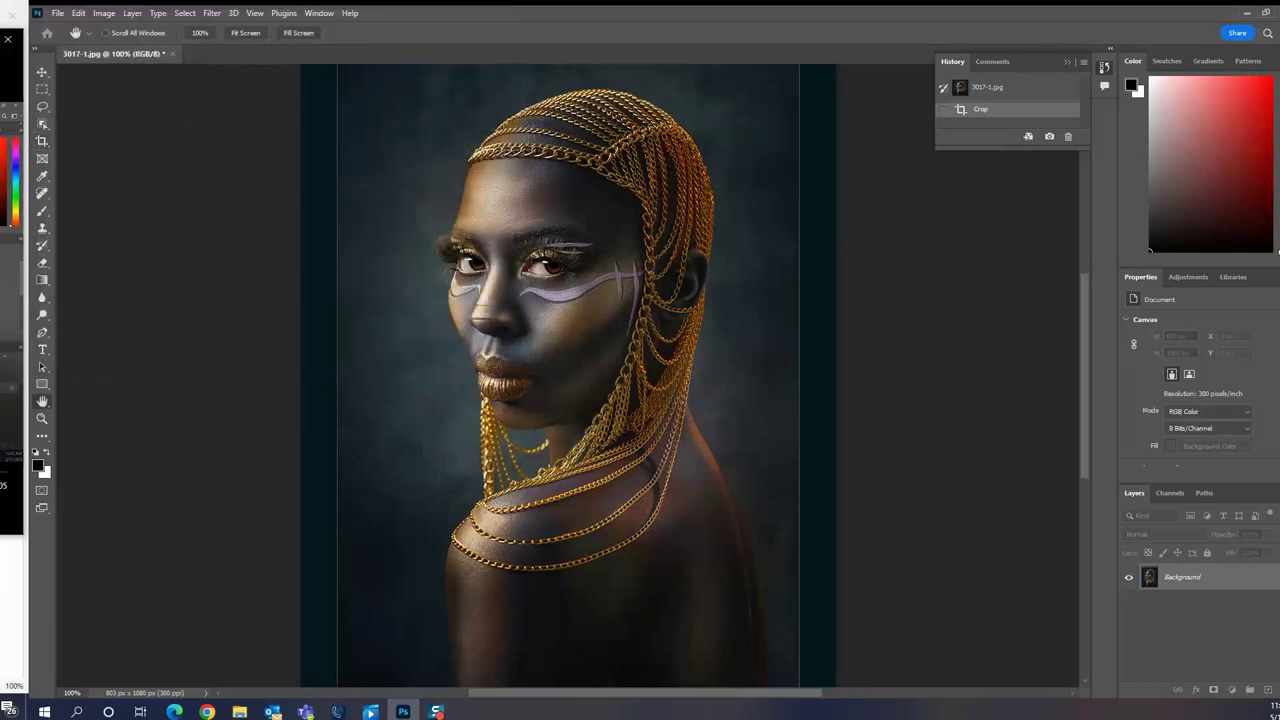
Keep the JPEG quality at 12 (Maximum) and finish saving
{"action": "mouse_move", "coordinate": [654, 170]}
{"action": "left_mouse_down"}
{"action": "mouse_move", "coordinate": [654, 248]}
{"action": "mouse_move", "coordinate": [647, 180]}
{"action": "left_mouse_up"}
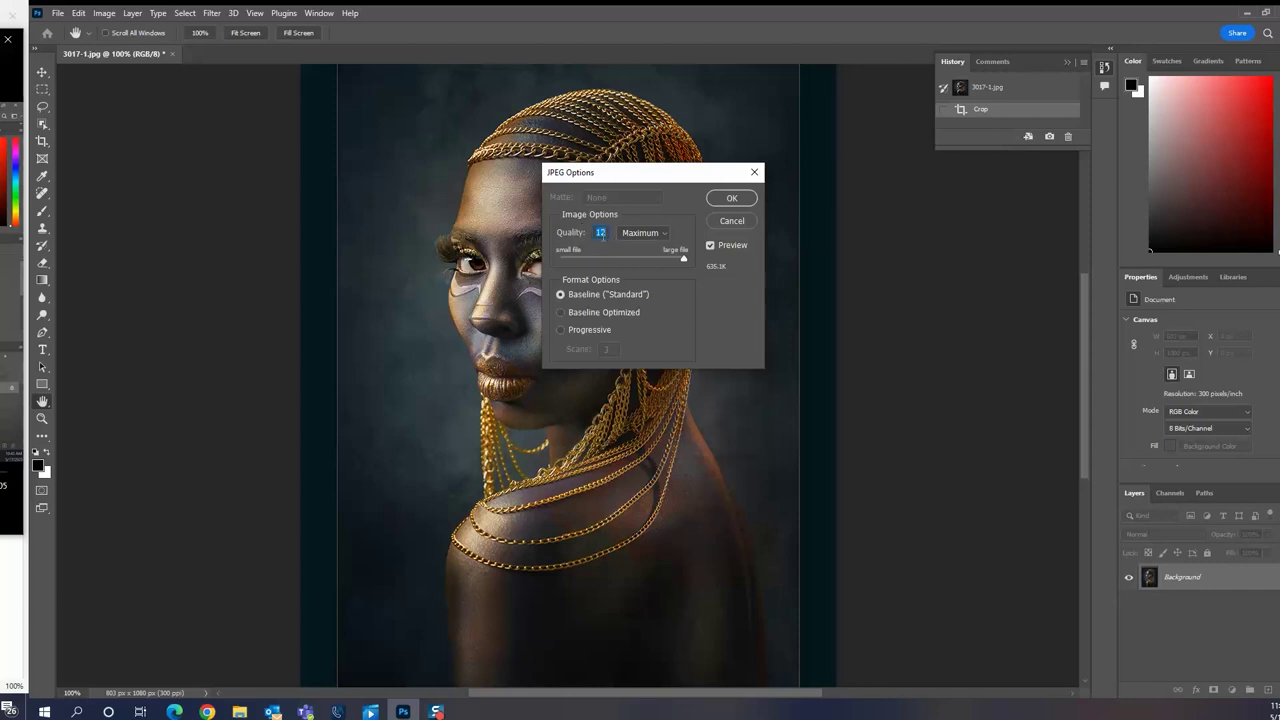
{"action": "left_click", "coordinate": [640, 233]}
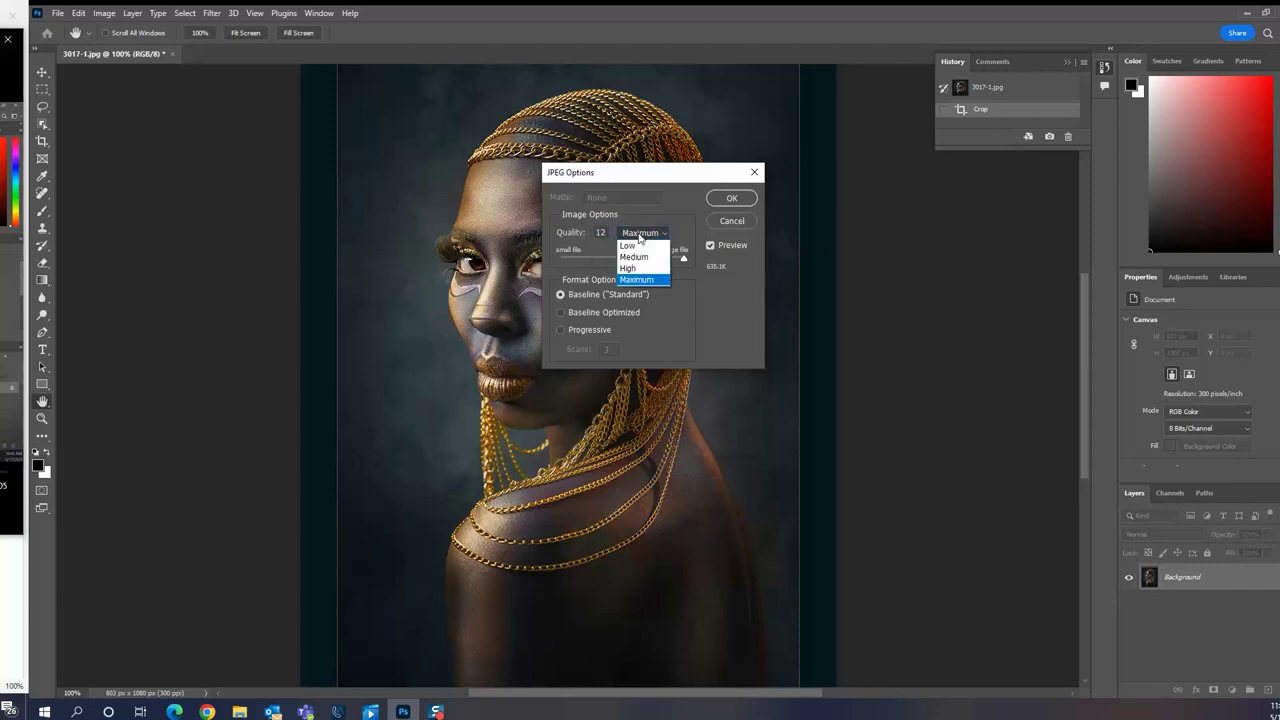
{"action": "left_click", "coordinate": [641, 280]}
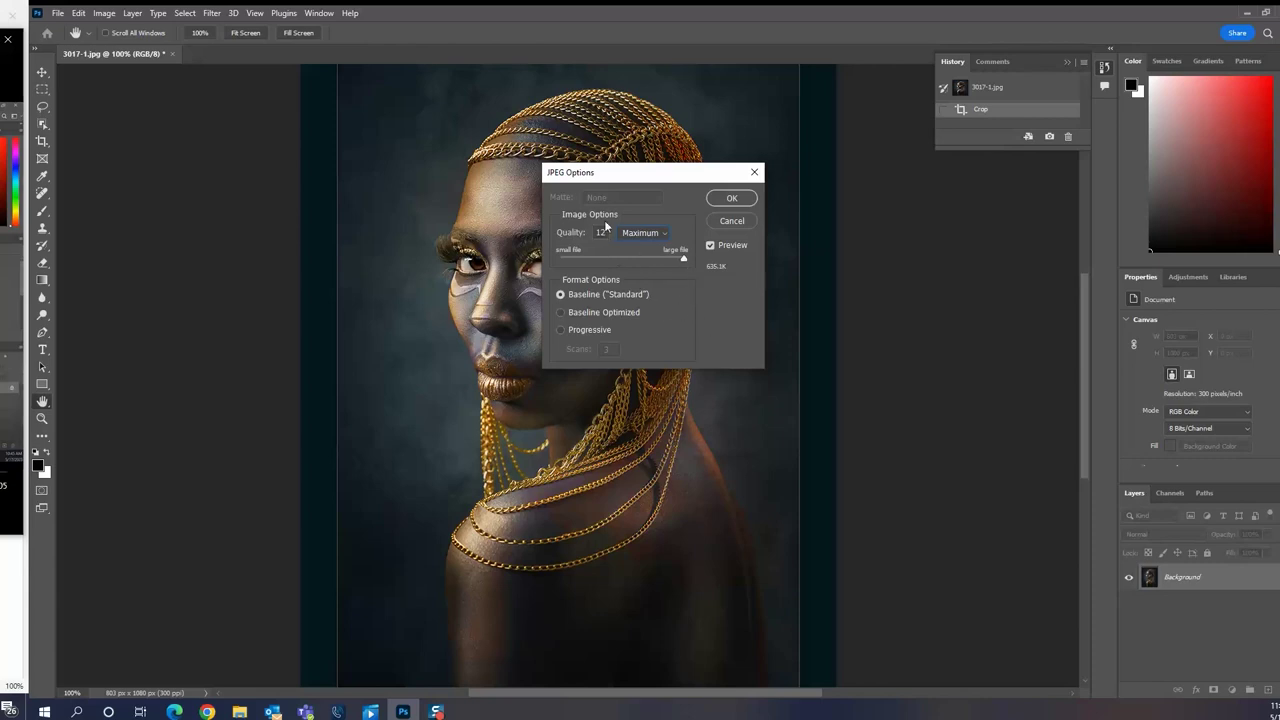
{"action": "left_click", "coordinate": [730, 199]}
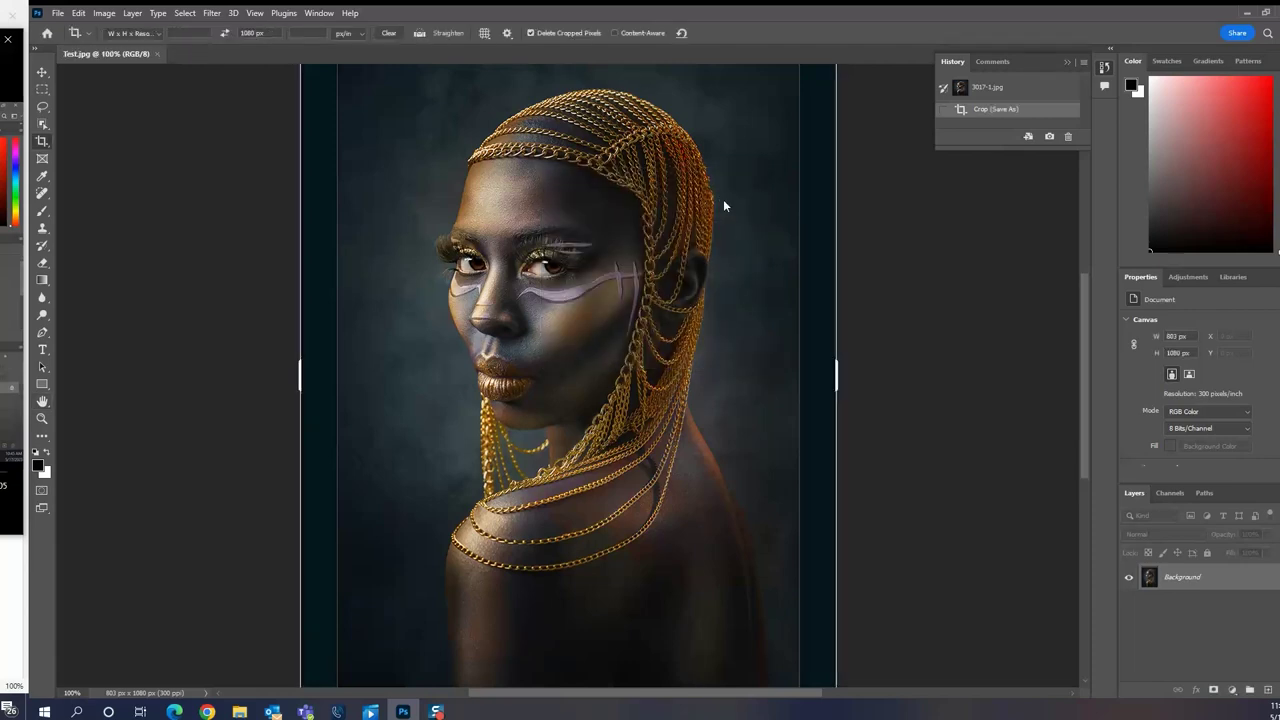